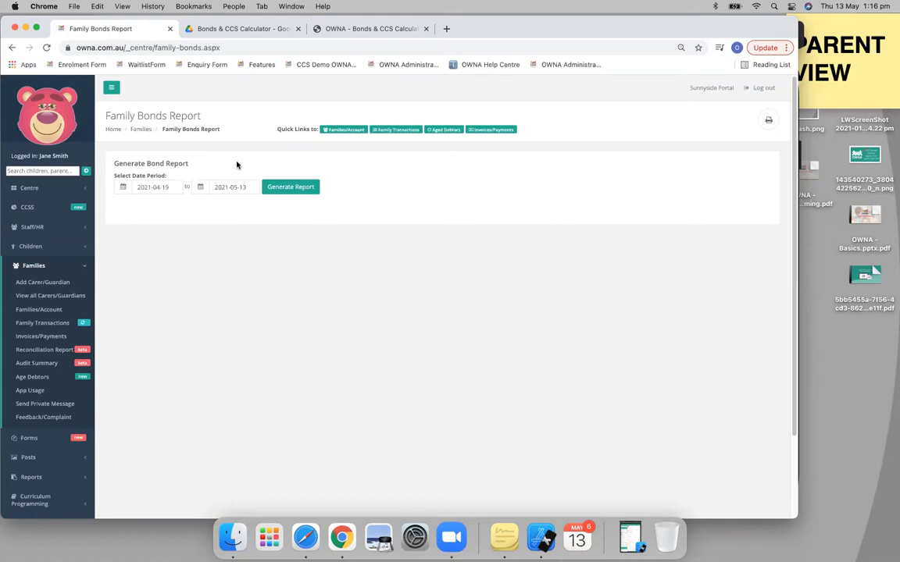
Open Family Transactions and generate the transaction statement for the first family account in the list.
{"action": "left_click", "coordinate": [45, 323]}
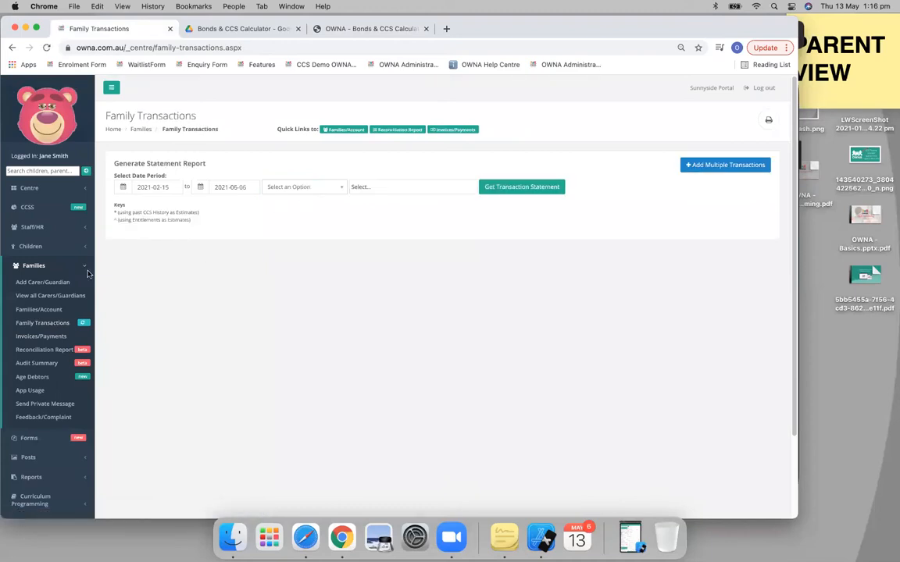
{"action": "left_click", "coordinate": [314, 185]}
{"action": "left_click", "coordinate": [290, 216]}
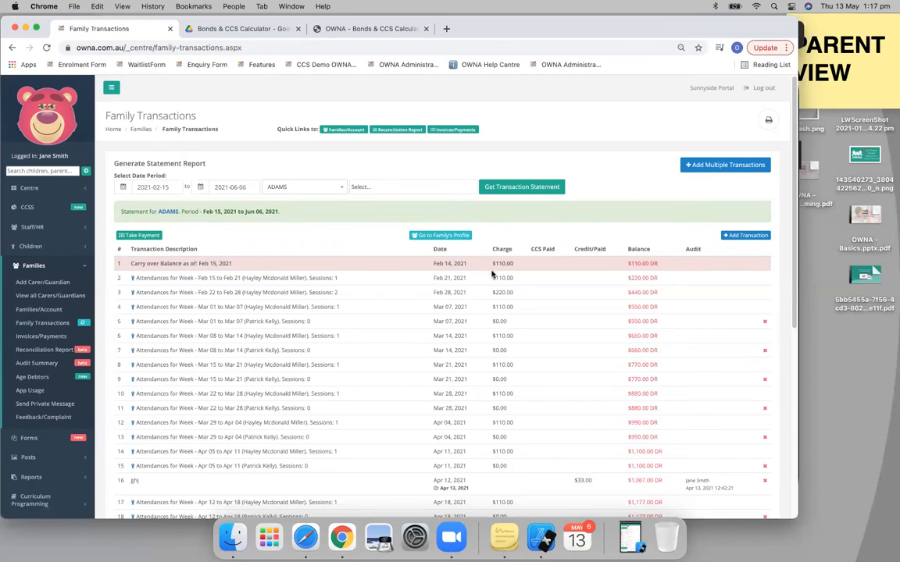
{"action": "double_click", "coordinate": [515, 277]}
Look at the form for adding multiple credits or debits, and return to the first family's transaction statement.
{"action": "left_click", "coordinate": [686, 166]}
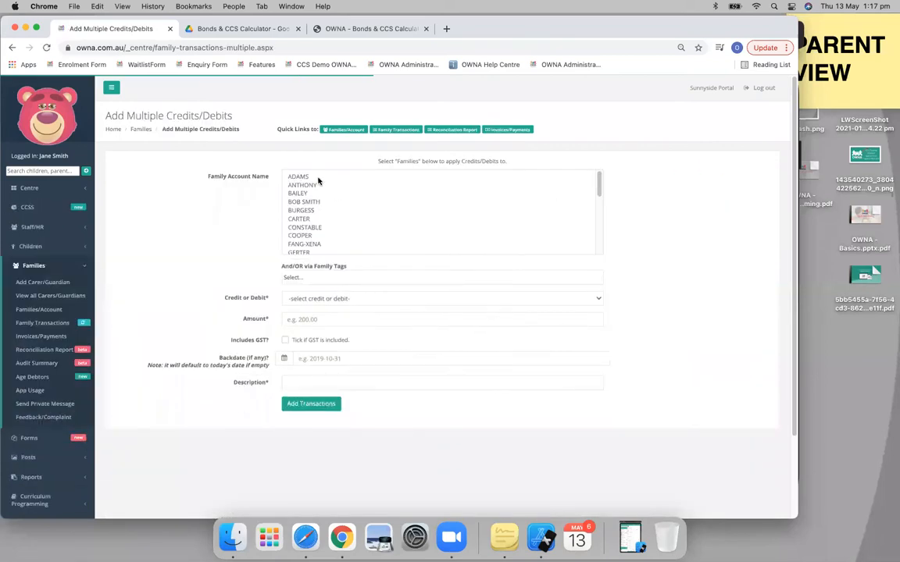
{"action": "left_click", "coordinate": [11, 49]}
{"action": "left_click", "coordinate": [313, 186]}
{"action": "left_click", "coordinate": [294, 217]}
{"action": "left_click", "coordinate": [503, 190]}
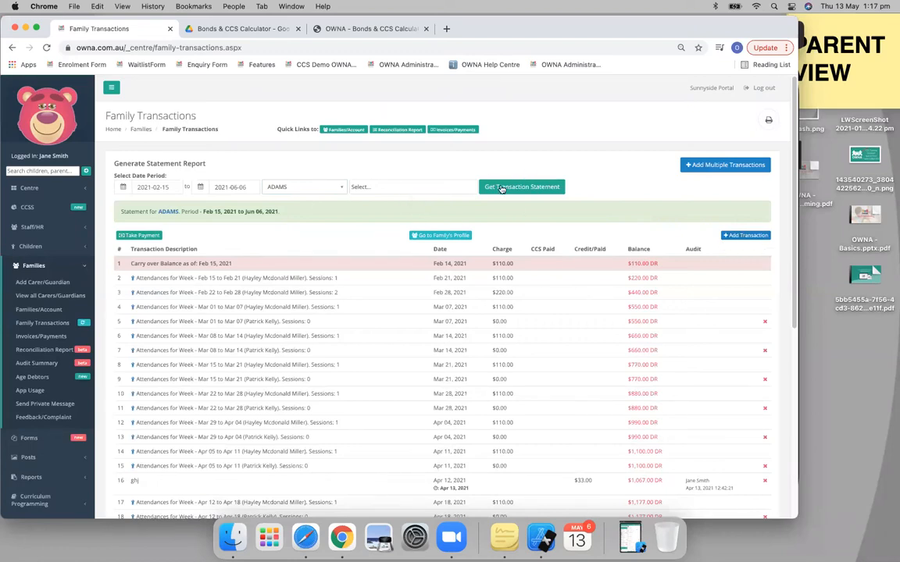
Set the type of a new transaction on the family's statement to Add Debit, and close the form.
{"action": "left_click", "coordinate": [734, 237]}
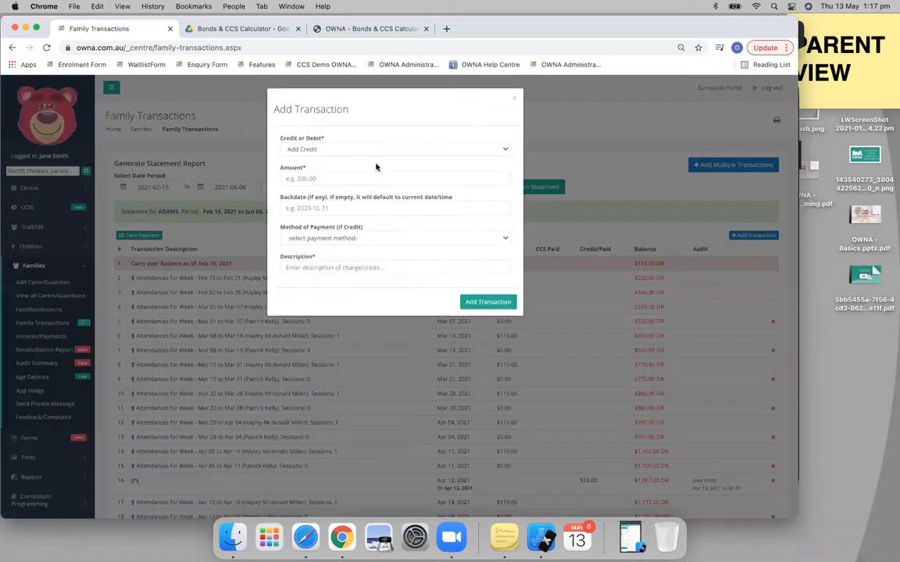
{"action": "left_click", "coordinate": [369, 150]}
{"action": "left_click", "coordinate": [309, 160]}
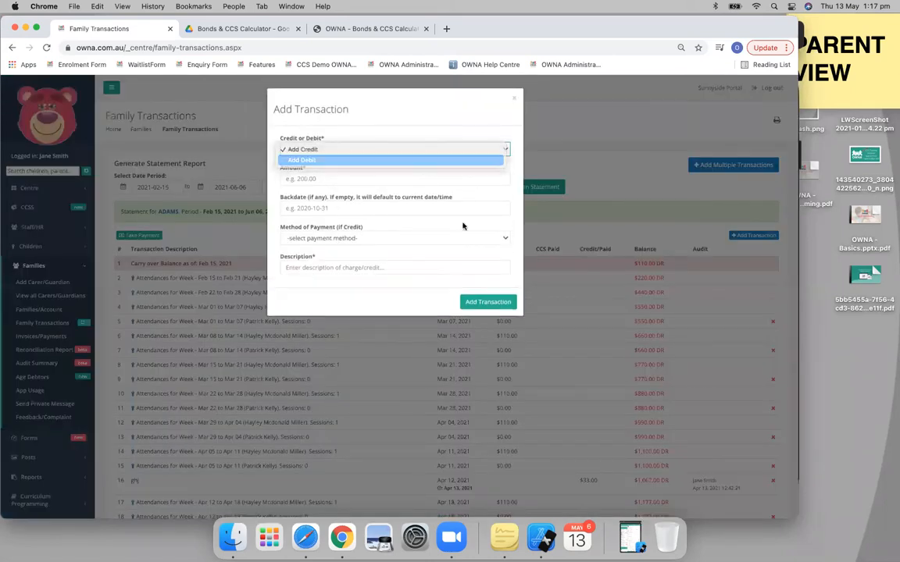
{"action": "left_click", "coordinate": [515, 99]}
Check the family's latest balance in the last row of the transaction statement.
{"action": "scroll", "coordinate": [623, 316], "scroll_direction": "down", "scroll_amount": 10}
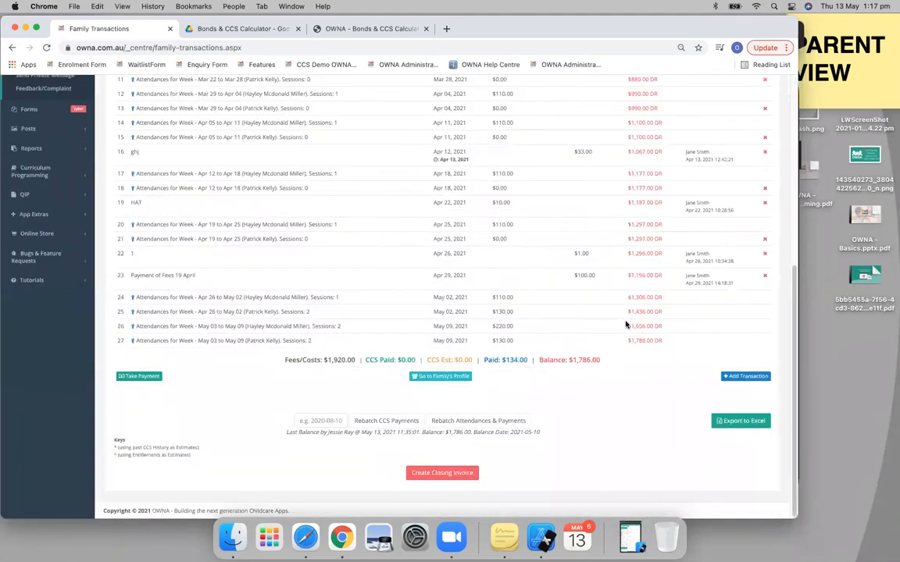
{"action": "left_click_drag", "start_coordinate": [627, 342], "coordinate": [661, 342]}
{"action": "scroll", "coordinate": [694, 236], "scroll_direction": "up", "scroll_amount": 10}
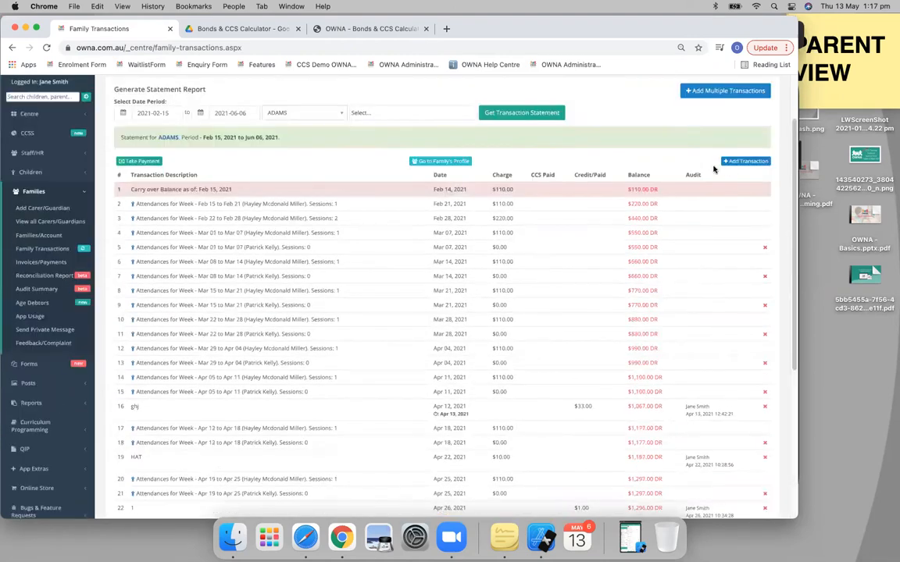
Add a debit transaction of 200 with the description "Bond Fee" to the family's account, leaving the backdate empty.
{"action": "left_click", "coordinate": [738, 161]}
{"action": "left_click", "coordinate": [320, 177]}
{"action": "type", "text": "200"}
{"action": "left_click", "coordinate": [302, 206]}
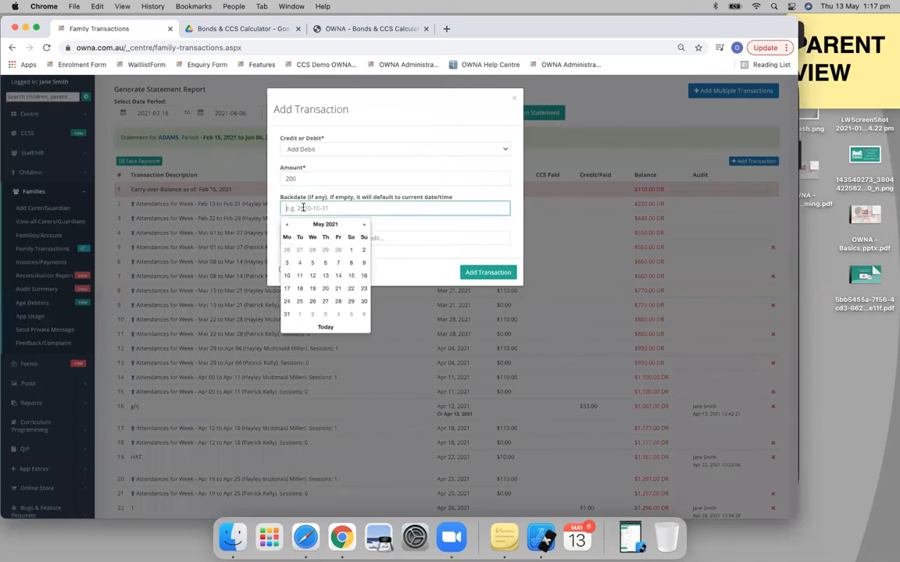
{"action": "left_click", "coordinate": [400, 224]}
{"action": "left_click", "coordinate": [353, 240]}
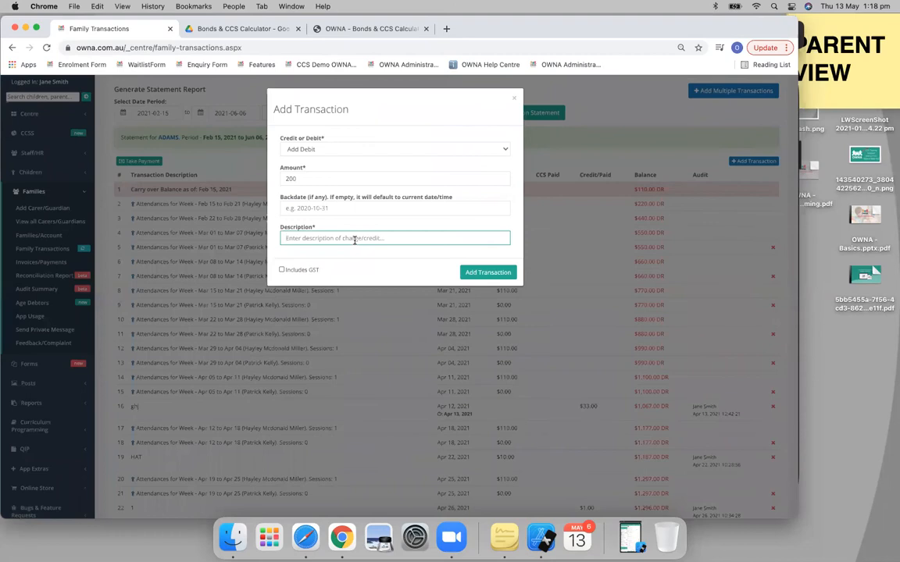
{"action": "type", "text": "Bond Charge"}
{"action": "left_click_drag", "start_coordinate": [335, 236], "coordinate": [284, 236]}
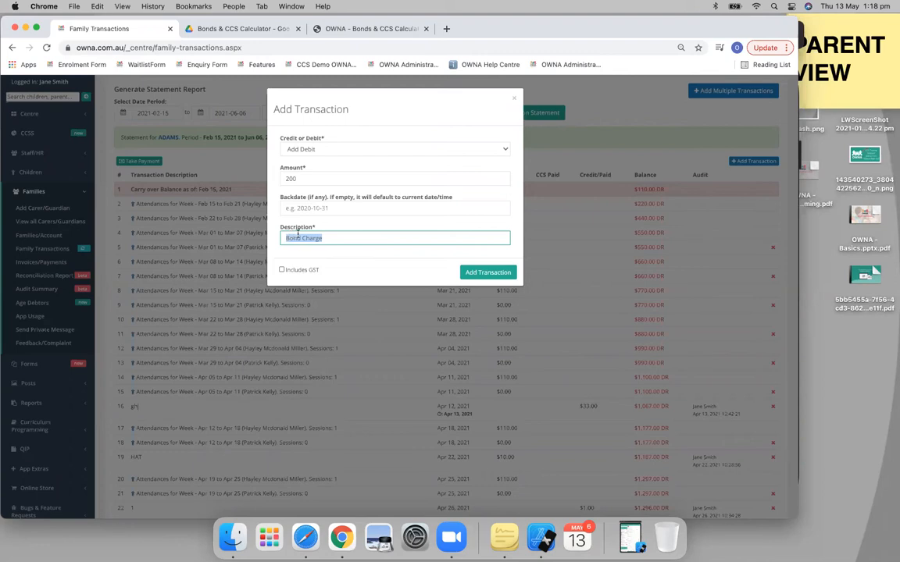
{"action": "left_click", "coordinate": [303, 237]}
{"action": "left_click", "coordinate": [491, 271]}
Examine the Bond Fee row's charge and its effect on the balance at the end of the statement.
{"action": "scroll", "coordinate": [559, 281], "scroll_direction": "down", "scroll_amount": 10}
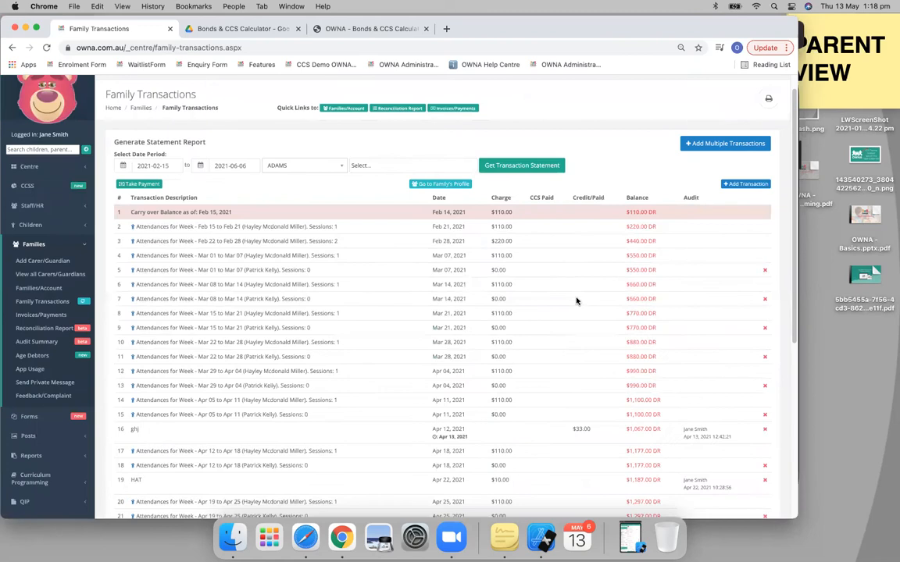
{"action": "scroll", "coordinate": [547, 301], "scroll_direction": "down", "scroll_amount": 10}
{"action": "left_click_drag", "start_coordinate": [485, 332], "coordinate": [512, 332]}
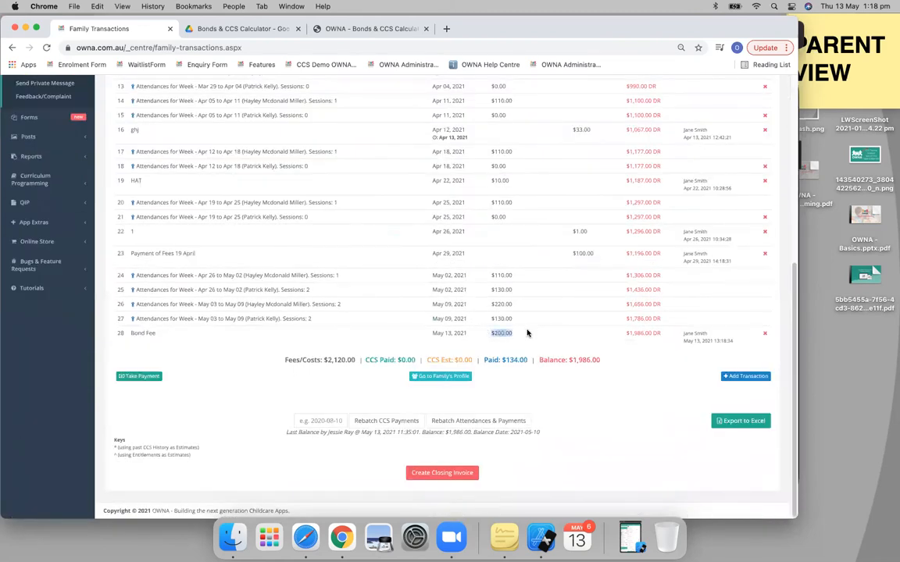
{"action": "left_click_drag", "start_coordinate": [624, 333], "coordinate": [665, 335]}
{"action": "left_click", "coordinate": [498, 333]}
{"action": "left_click_drag", "start_coordinate": [491, 333], "coordinate": [514, 335]}
{"action": "left_click", "coordinate": [550, 339]}
{"action": "scroll", "coordinate": [584, 326], "scroll_direction": "up", "scroll_amount": 10}
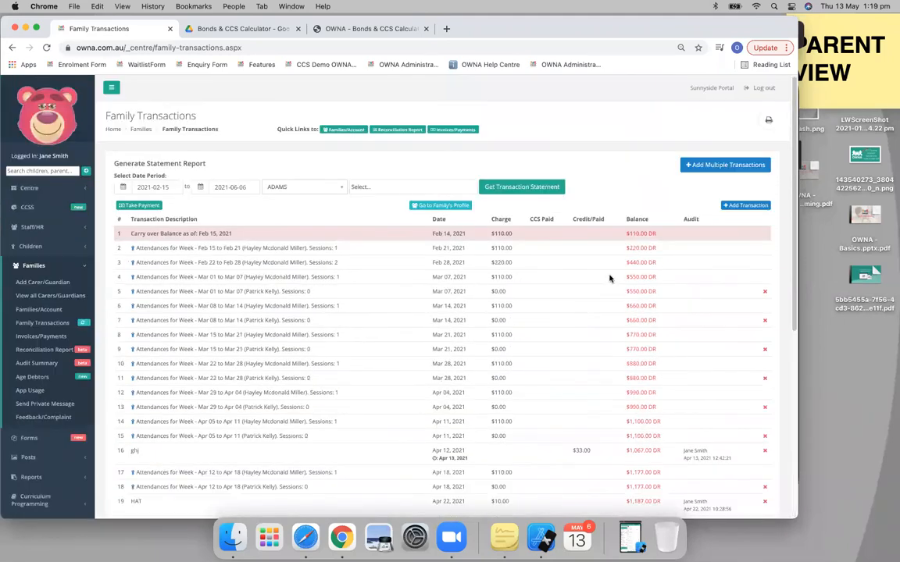
Start a new transaction for the family as Add Credit with an amount of 200 and no backdate.
{"action": "scroll", "coordinate": [610, 279], "scroll_direction": "down", "scroll_amount": 2}
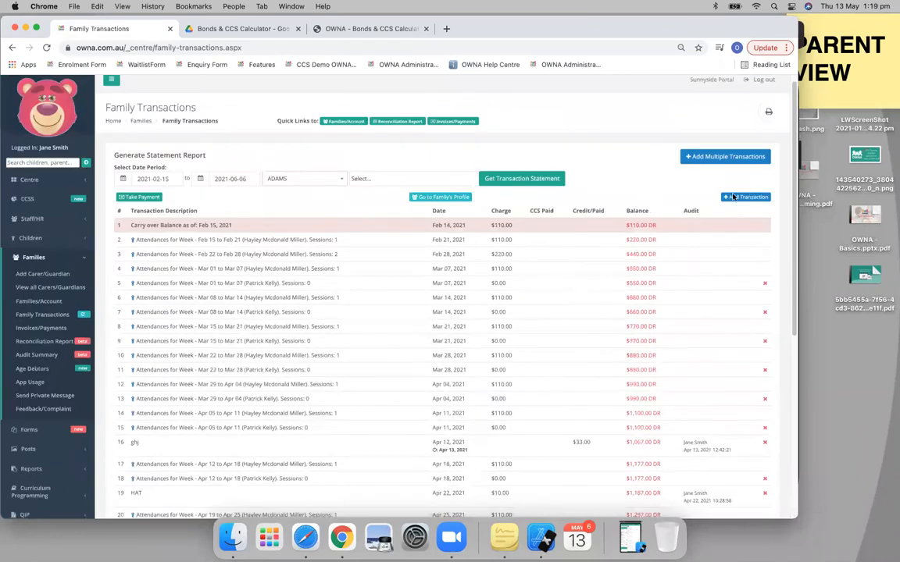
{"action": "left_click", "coordinate": [734, 198]}
{"action": "left_click", "coordinate": [367, 147]}
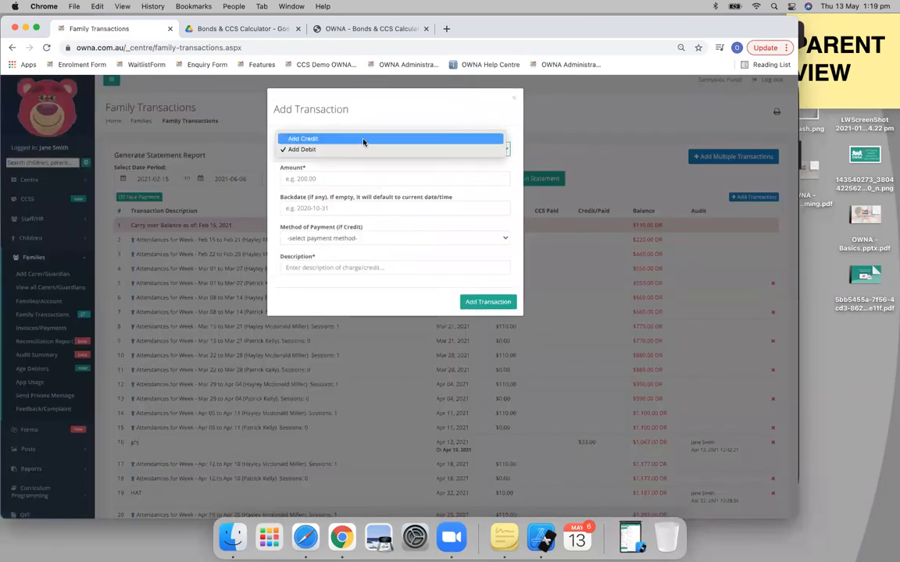
{"action": "left_click", "coordinate": [364, 141]}
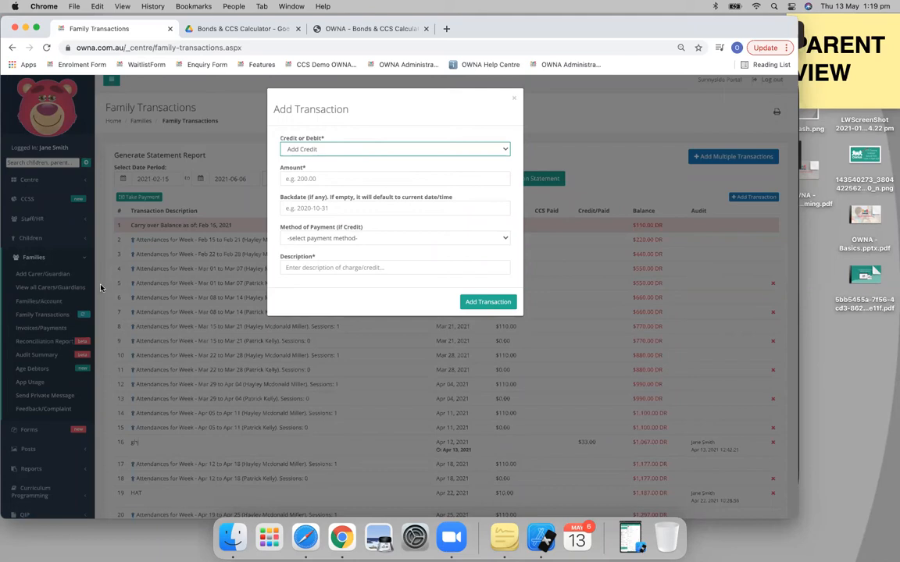
{"action": "left_click", "coordinate": [342, 178]}
{"action": "type", "text": "200"}
{"action": "key", "text": "Tab"}
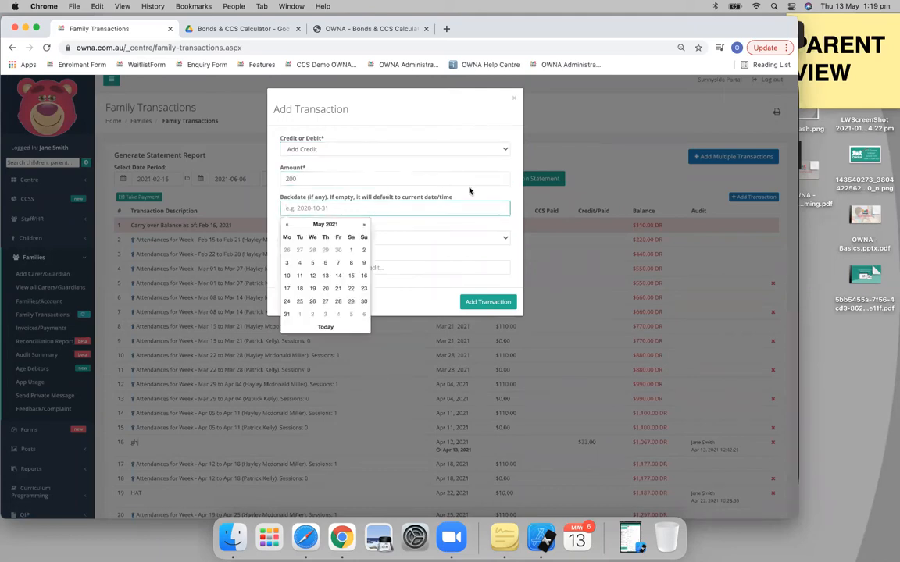
{"action": "left_click", "coordinate": [397, 190]}
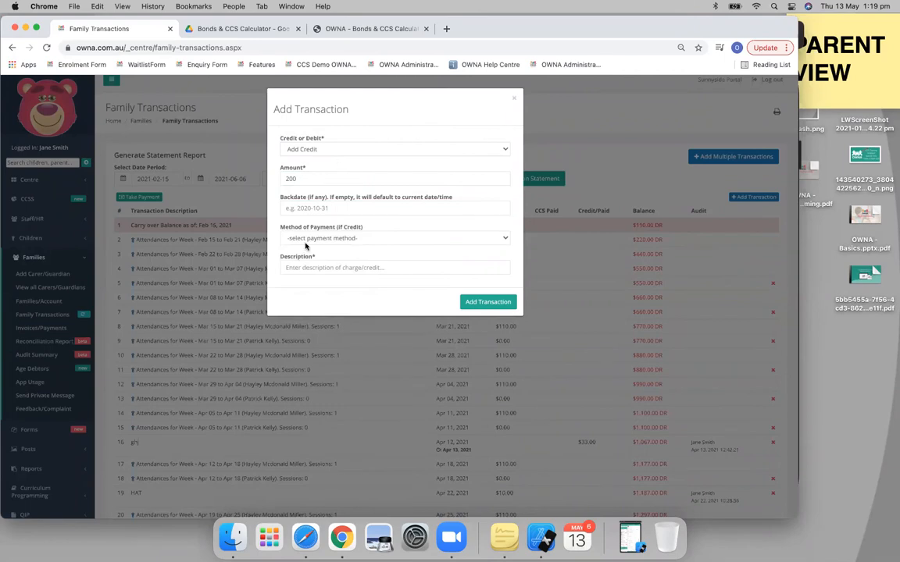
Set the credit's payment method to Direct Deposit and its description to "Bond Payment", and add the transaction.
{"action": "left_click", "coordinate": [283, 237]}
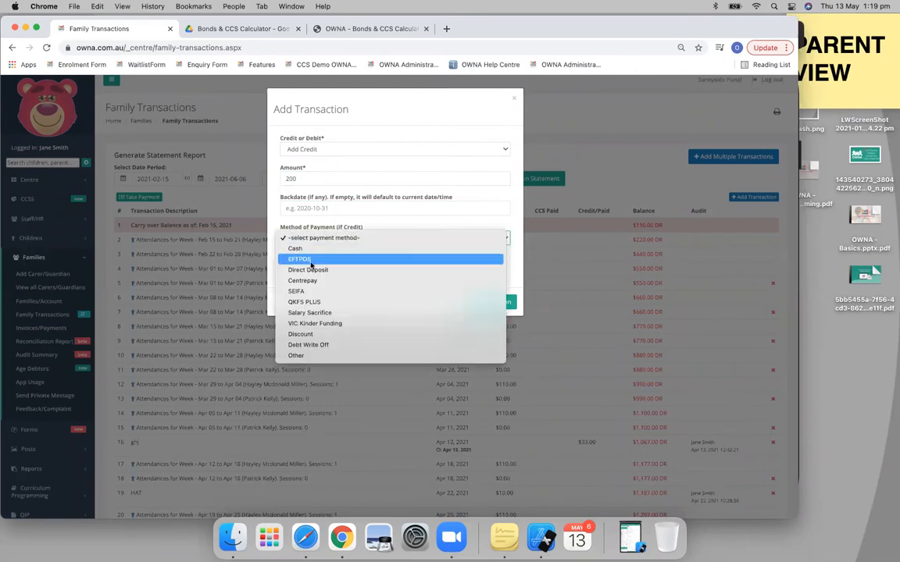
{"action": "left_click", "coordinate": [305, 270]}
{"action": "left_click", "coordinate": [303, 267]}
{"action": "type", "text": "Bond Pay"}
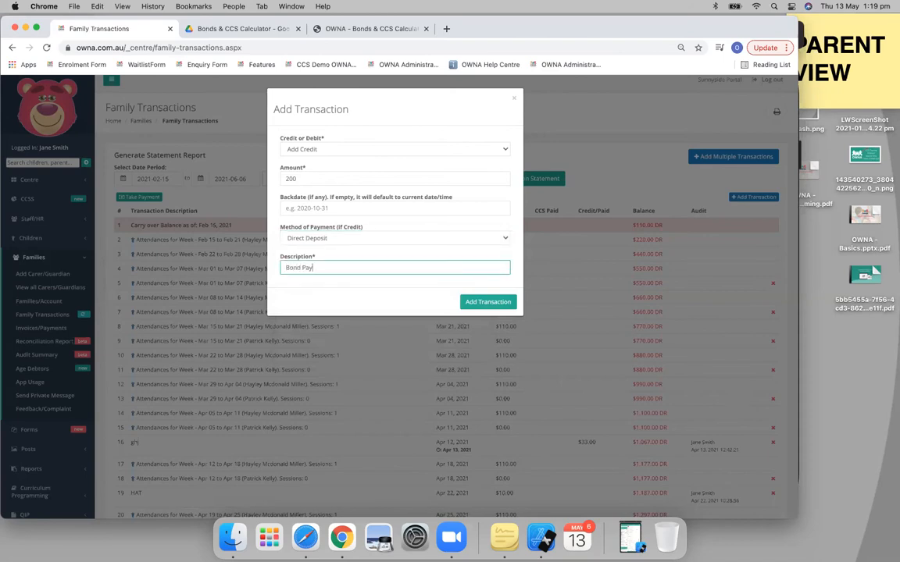
{"action": "type", "text": "ment"}
{"action": "left_click", "coordinate": [474, 301]}
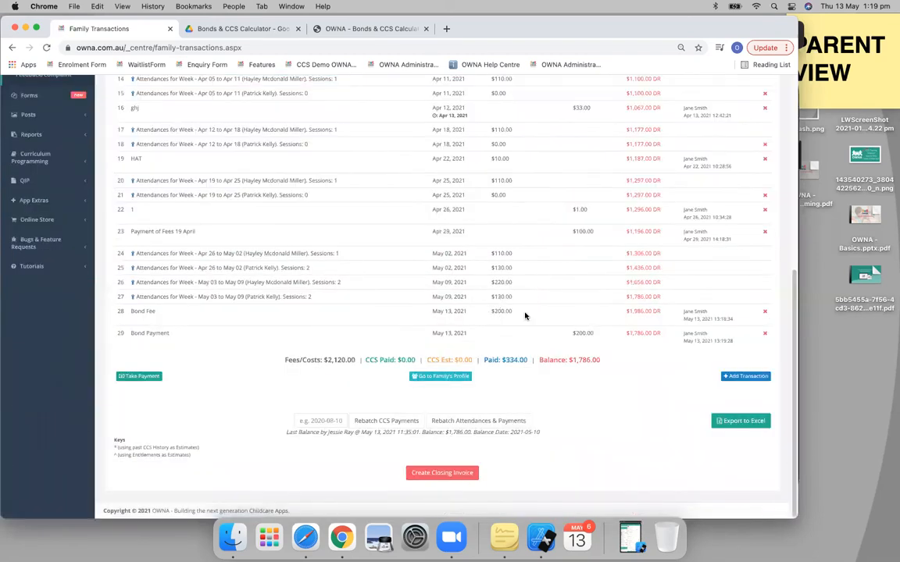
Compare the Bond Fee charge with the Bond Payment credit and balance in the last rows of the statement.
{"action": "left_click_drag", "start_coordinate": [134, 311], "coordinate": [154, 313]}
{"action": "left_click", "coordinate": [157, 311]}
{"action": "left_click_drag", "start_coordinate": [570, 333], "coordinate": [670, 334]}
{"action": "scroll", "coordinate": [578, 258], "scroll_direction": "up", "scroll_amount": 10}
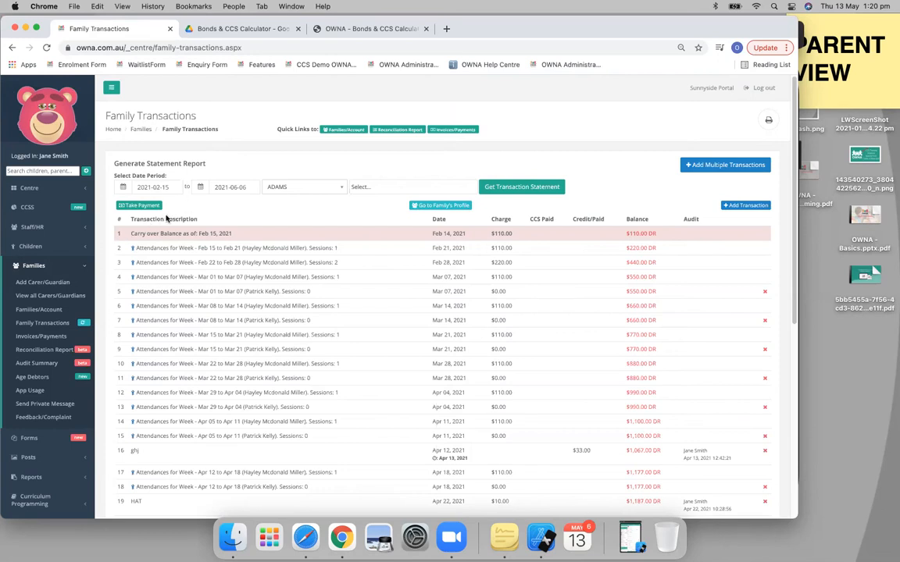
{"action": "scroll", "coordinate": [268, 314], "scroll_direction": "down", "scroll_amount": 10}
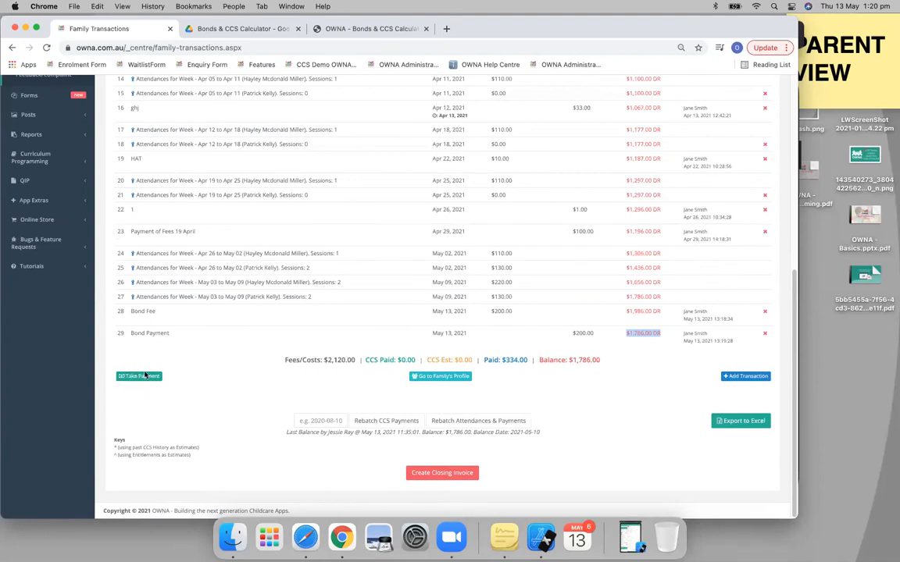
{"action": "double_click", "coordinate": [582, 333]}
{"action": "double_click", "coordinate": [515, 310]}
{"action": "left_click", "coordinate": [402, 302]}
Fill in the family's Take Payment form with an amount of 200 and the description "Bond Payment", and leave without submitting it.
{"action": "left_click", "coordinate": [135, 377]}
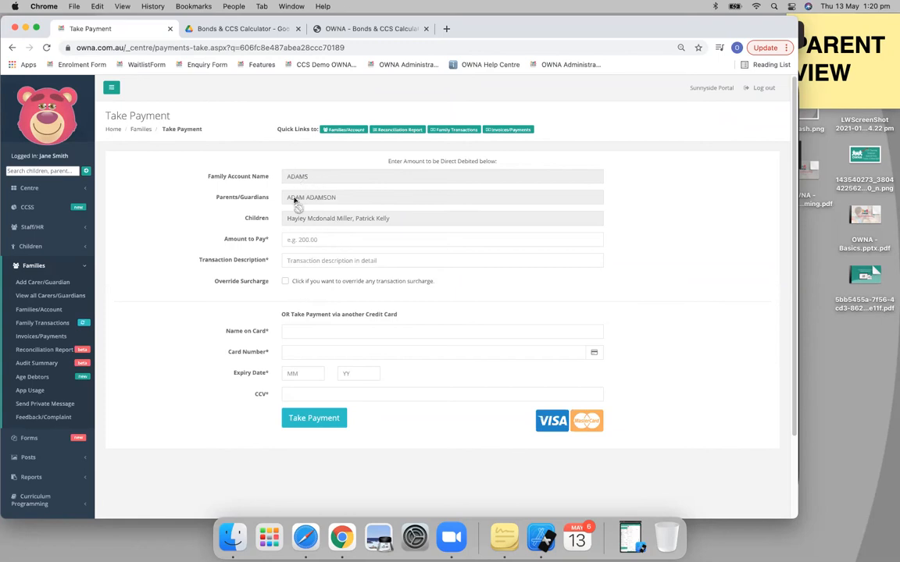
{"action": "left_click", "coordinate": [304, 240]}
{"action": "type", "text": "200"}
{"action": "left_click", "coordinate": [310, 259]}
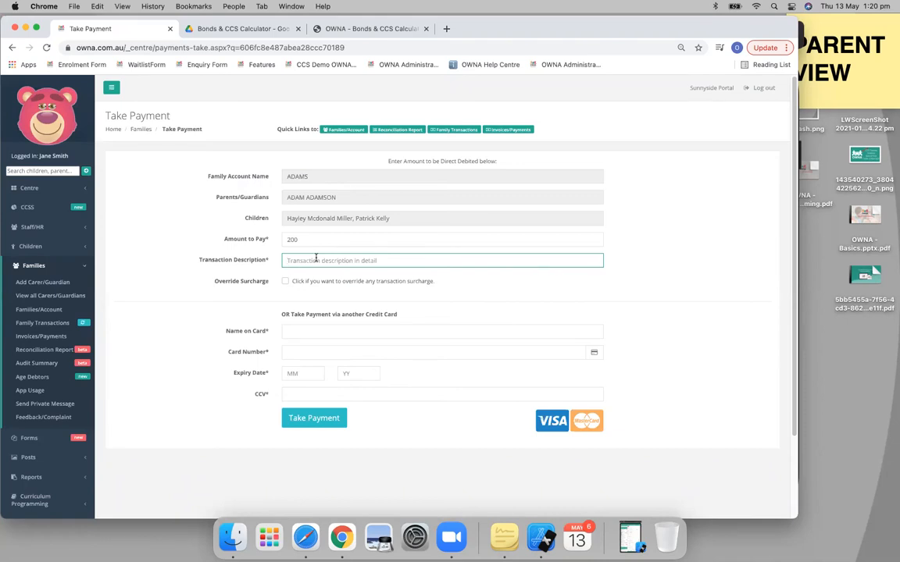
{"action": "type", "text": "Bond Payment"}
{"action": "left_click_drag", "start_coordinate": [328, 260], "coordinate": [337, 261]}
{"action": "left_click", "coordinate": [342, 261]}
{"action": "left_click", "coordinate": [11, 47]}
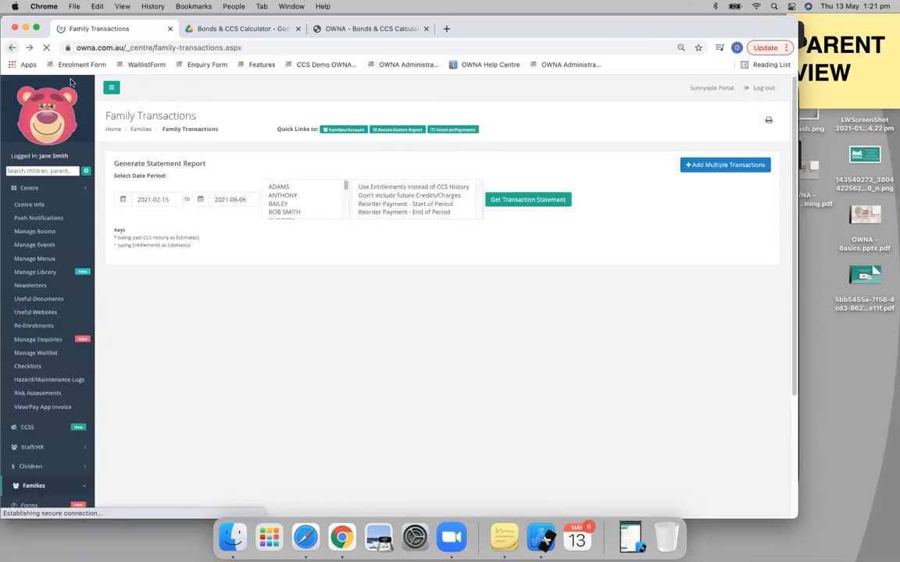
Generate the first family's transaction statement again and go to its latest entries.
{"action": "left_click", "coordinate": [295, 108]}
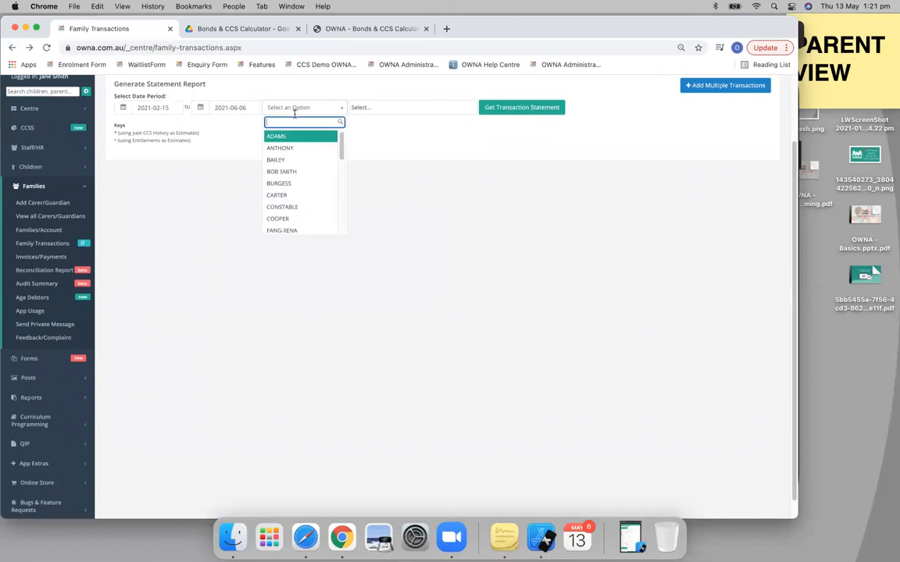
{"action": "left_click", "coordinate": [277, 136]}
{"action": "left_click", "coordinate": [515, 107]}
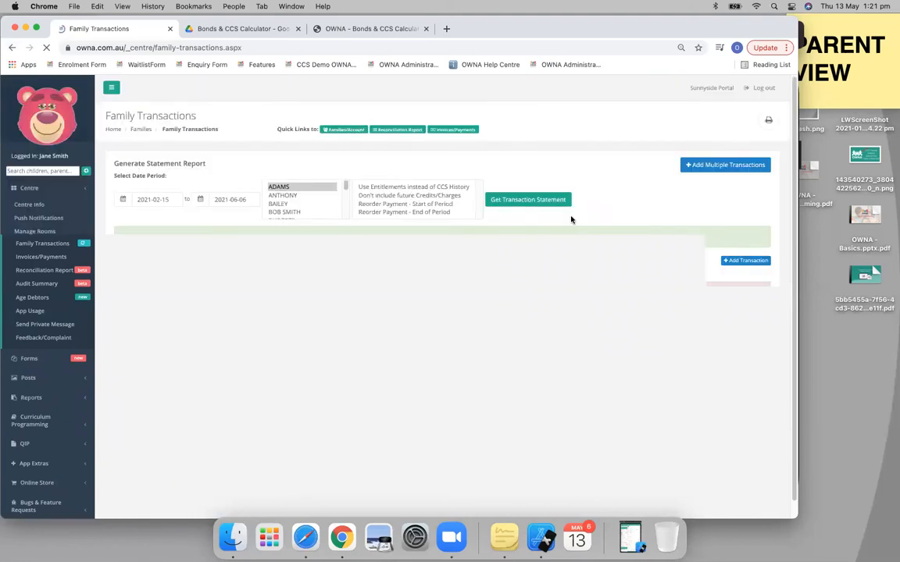
{"action": "scroll", "coordinate": [571, 226], "scroll_direction": "down", "scroll_amount": 10}
Delete the $200.00 Bond Payment transaction from the family's statement.
{"action": "double_click", "coordinate": [581, 333]}
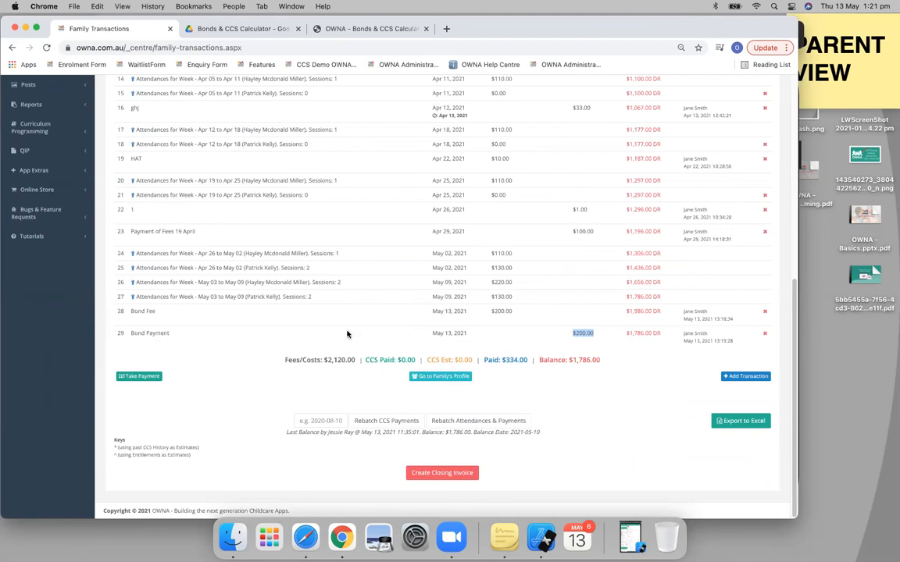
{"action": "left_click", "coordinate": [579, 336]}
{"action": "left_click_drag", "start_coordinate": [572, 334], "coordinate": [599, 337]}
{"action": "left_click", "coordinate": [600, 337]}
{"action": "left_click", "coordinate": [766, 333]}
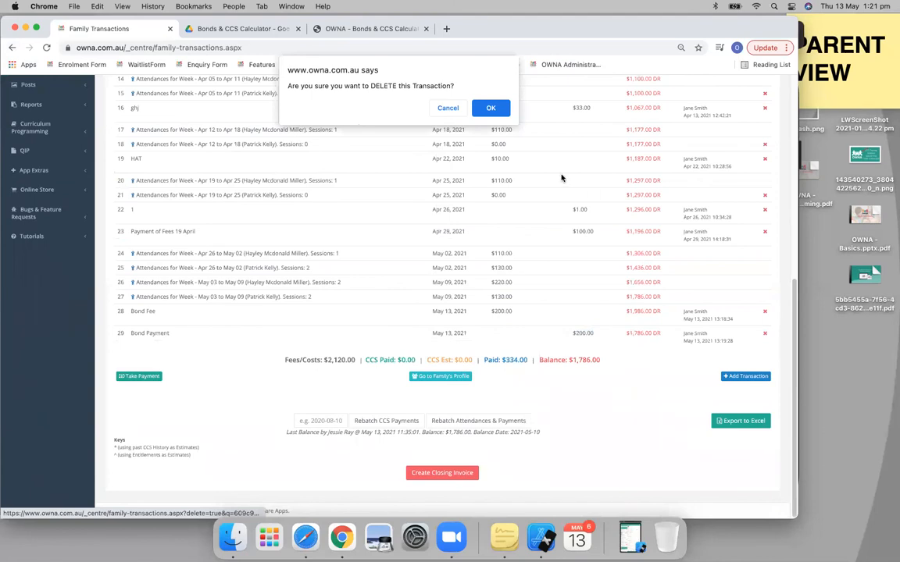
{"action": "left_click", "coordinate": [491, 108]}
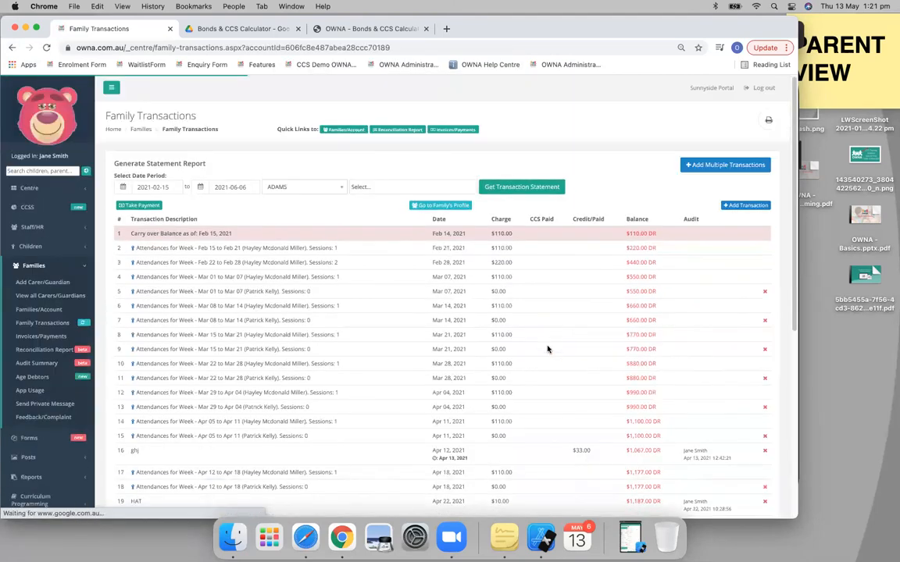
Check the remaining Bond Fee charge in the last row of the family's statement.
{"action": "left_click_drag", "start_coordinate": [492, 336], "coordinate": [528, 336]}
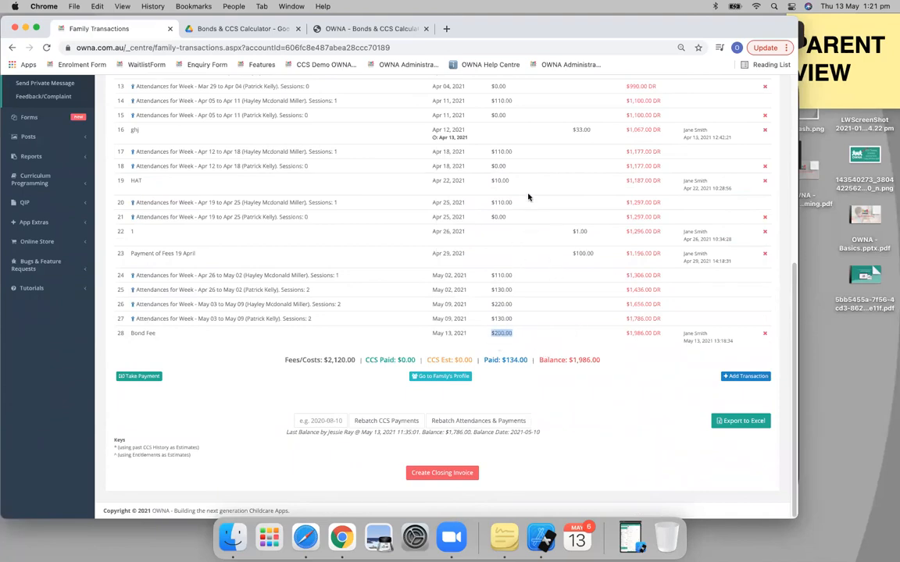
{"action": "scroll", "coordinate": [539, 206], "scroll_direction": "up", "scroll_amount": 2}
{"action": "scroll", "coordinate": [539, 206], "scroll_direction": "down", "scroll_amount": 2}
{"action": "scroll", "coordinate": [114, 211], "scroll_direction": "up", "scroll_amount": 5}
{"action": "scroll", "coordinate": [47, 228], "scroll_direction": "up", "scroll_amount": 1}
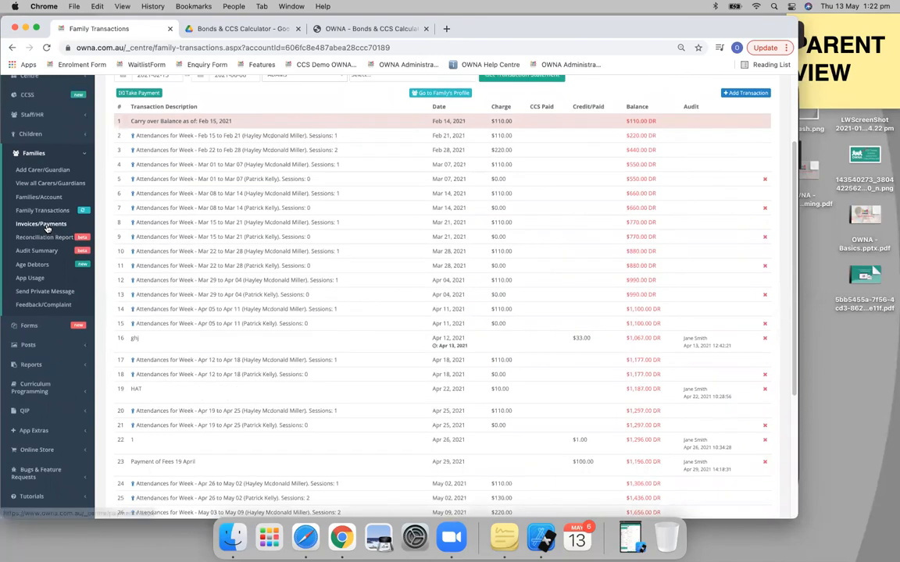
Open the Manage Invoices/Payments page in a separate browser tab, keeping the family's transaction statement open, and switch to it.
{"action": "left_click", "coordinate": [46, 230], "text": "super"}
{"action": "left_click", "coordinate": [43, 244], "text": "super"}
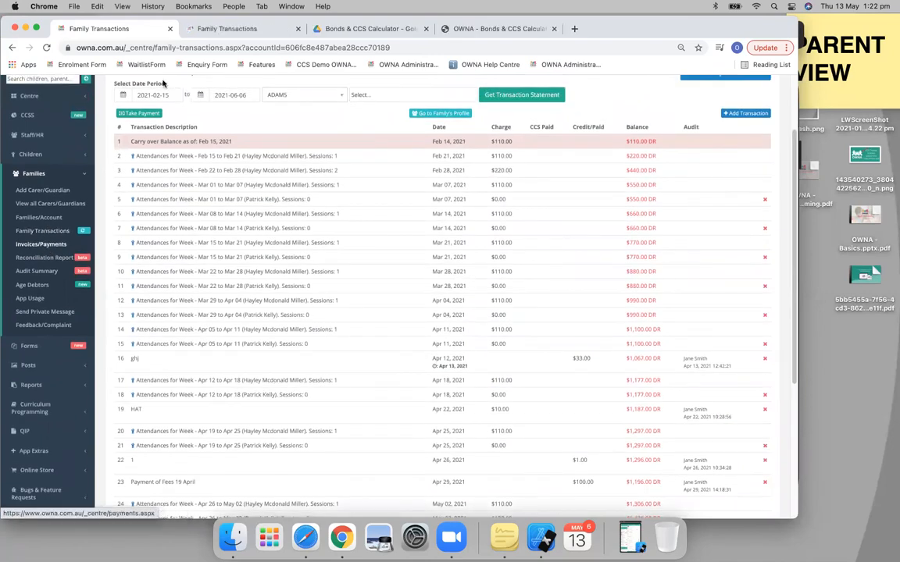
{"action": "left_click", "coordinate": [224, 31]}
{"action": "key", "text": "super+w"}
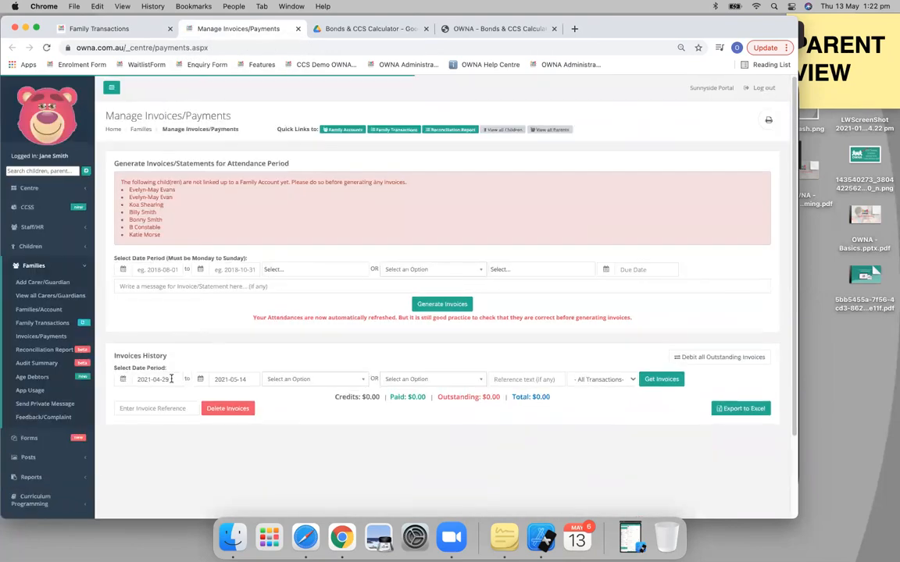
Retrieve the invoices history for 2021-01-11 to 2021-05-14 and highlight the Carry Over column heading in the results.
{"action": "left_click", "coordinate": [166, 379]}
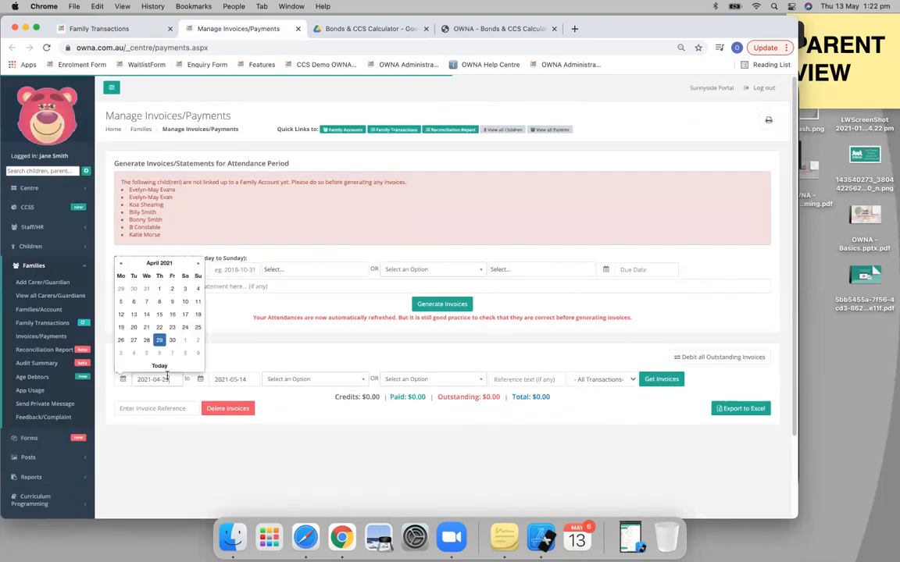
{"action": "left_click", "coordinate": [122, 264]}
{"action": "left_click", "coordinate": [122, 264]}
{"action": "left_click", "coordinate": [122, 264]}
{"action": "left_click", "coordinate": [122, 315]}
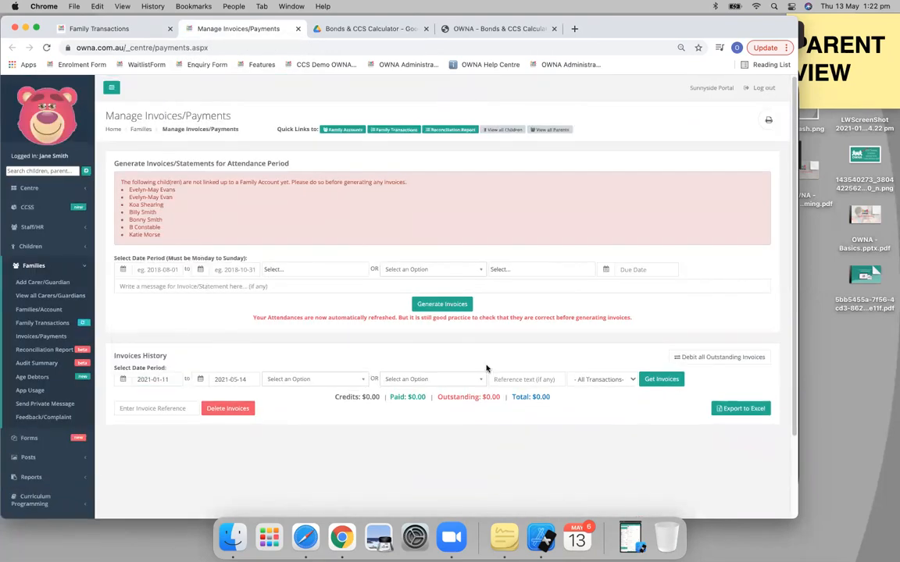
{"action": "left_click", "coordinate": [662, 379]}
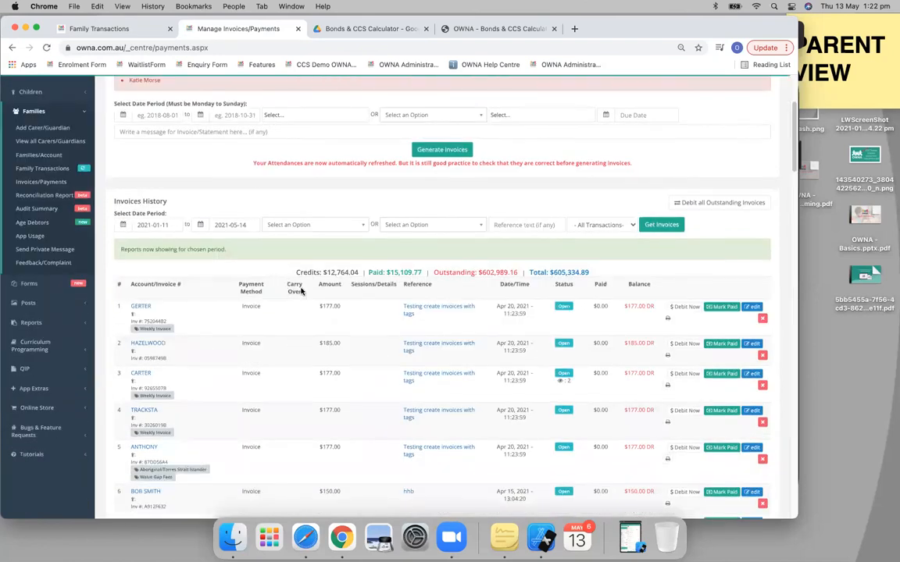
{"action": "triple_click", "coordinate": [302, 292]}
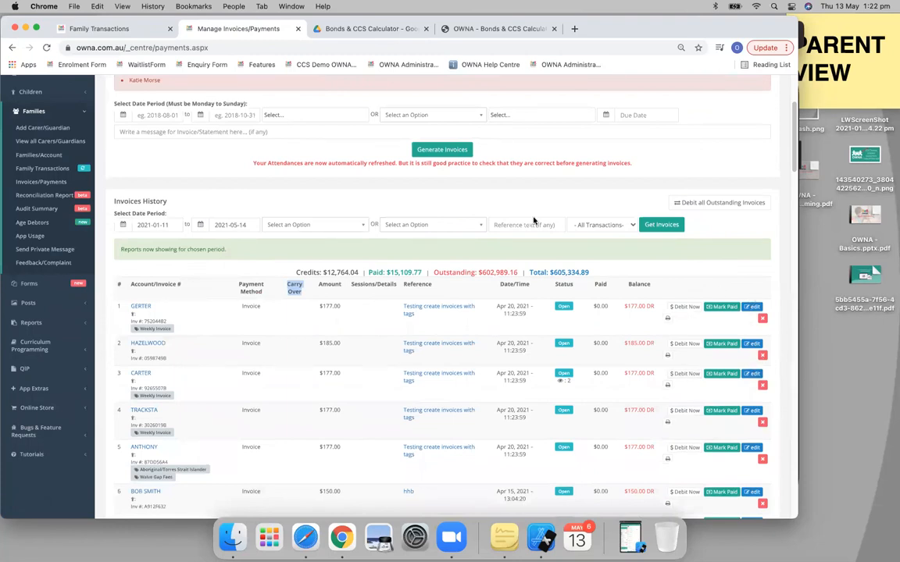
Return to the family's transaction statement and look through its listed charges and payments.
{"action": "left_click", "coordinate": [131, 25]}
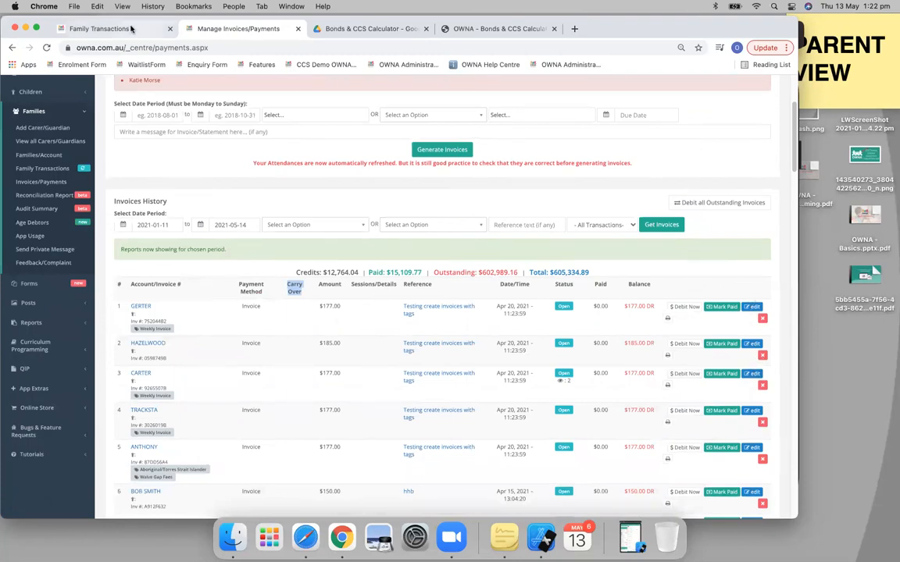
{"action": "scroll", "coordinate": [560, 222], "scroll_direction": "up", "scroll_amount": 1}
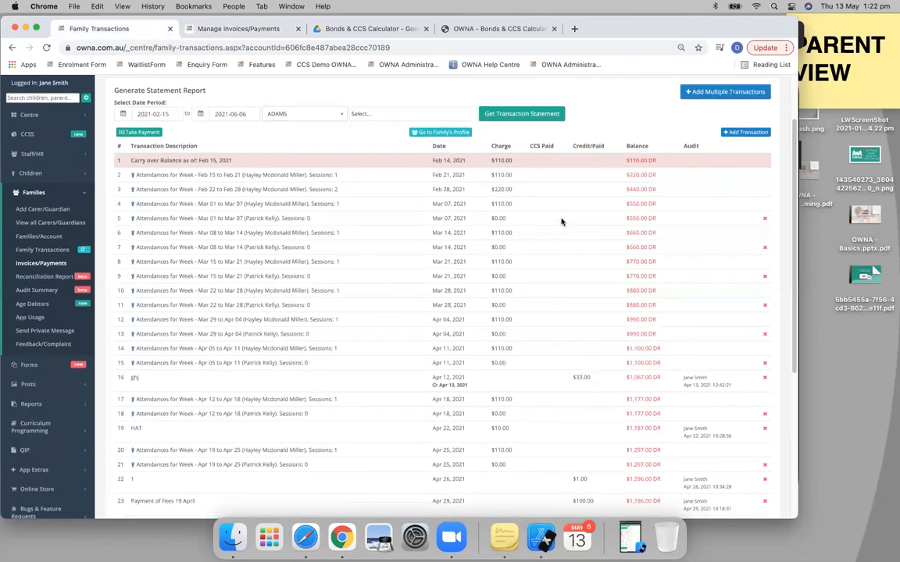
{"action": "scroll", "coordinate": [563, 234], "scroll_direction": "down", "scroll_amount": 3}
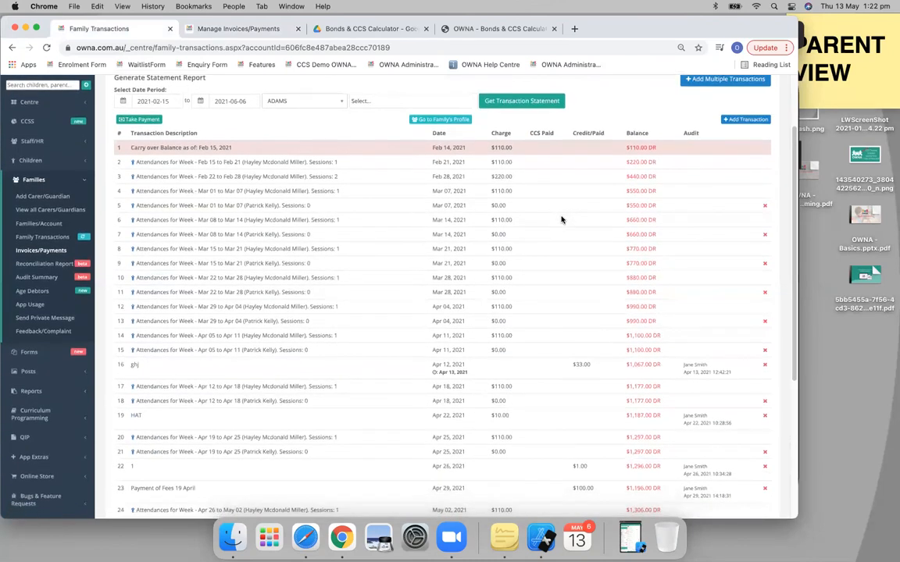